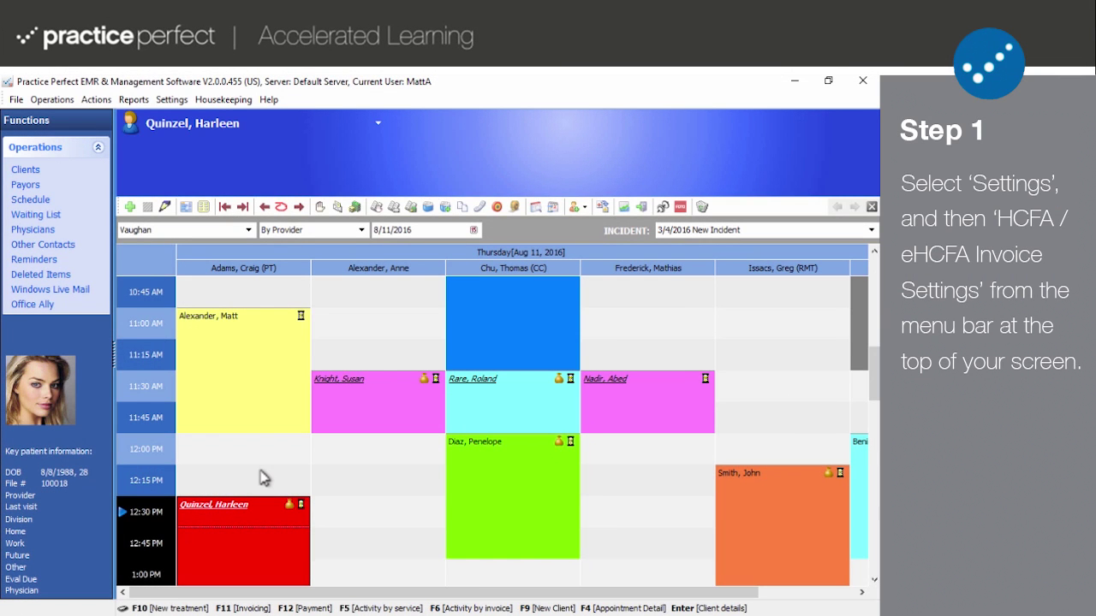
# Open the HCFA/eHCFA Invoice Settings window from the Settings menu.
pyautogui.click(172, 100)
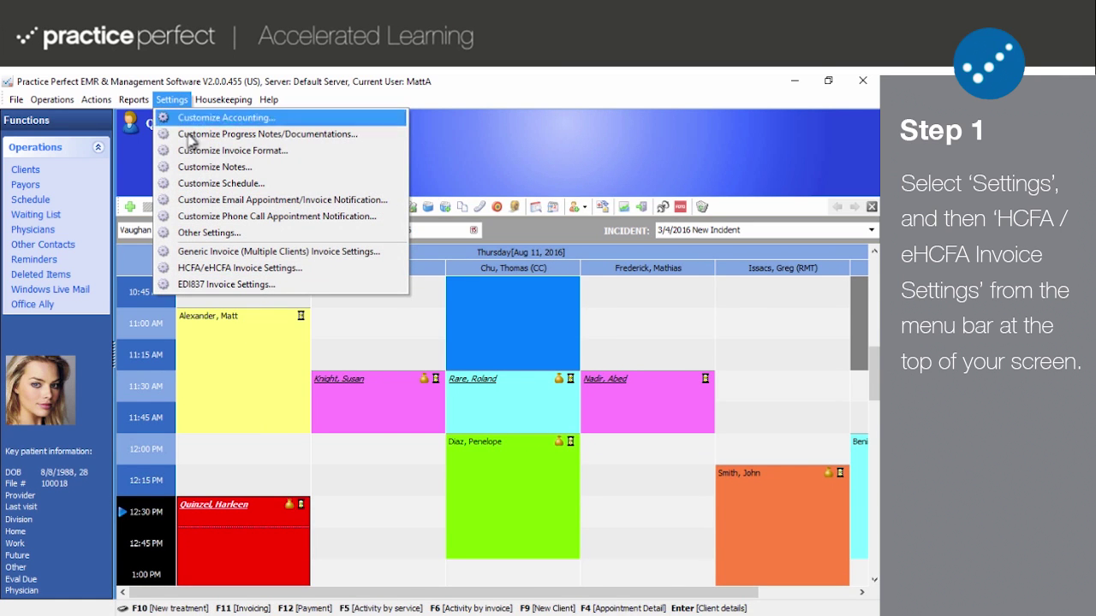
pyautogui.click(233, 269)
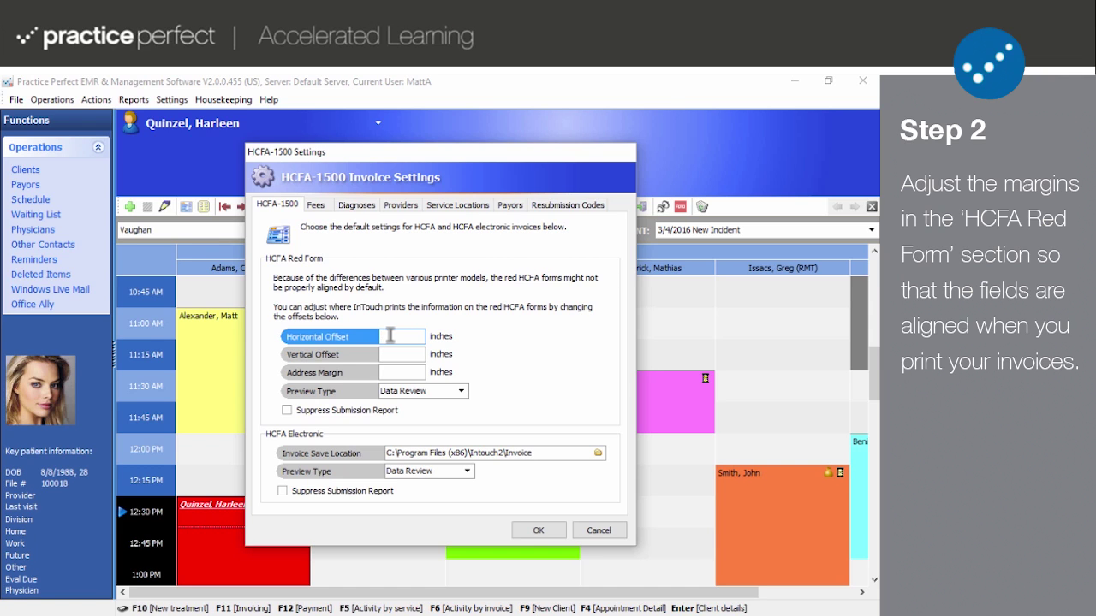
# Enter 1 in the red form's Horizontal Offset, Vertical Offset and Address Margin fields.
pyautogui.write('1')
pyautogui.click(400, 355)
pyautogui.write('1')
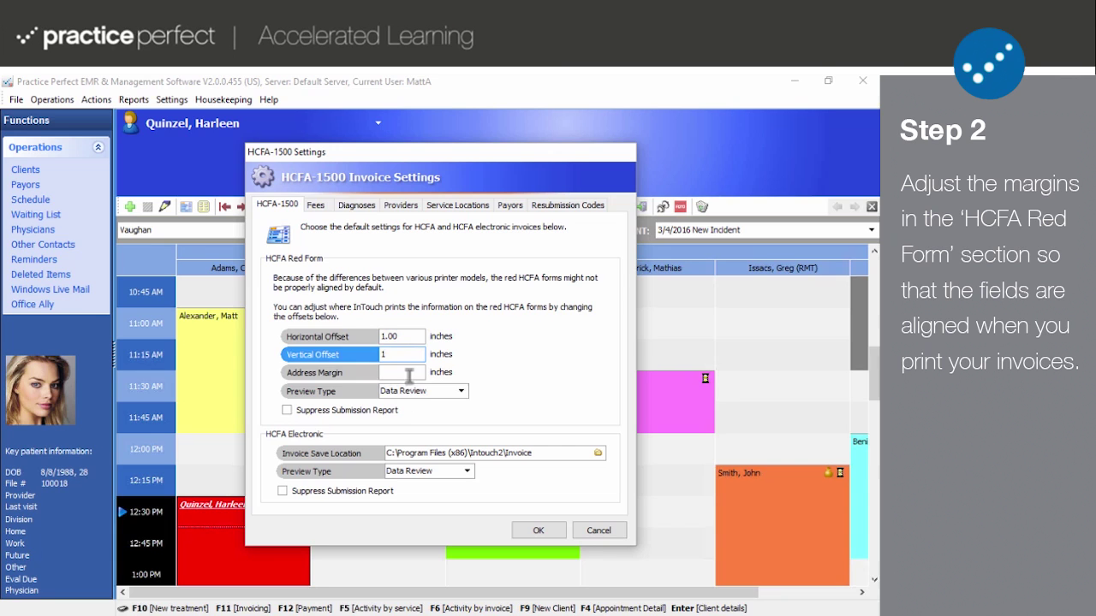
pyautogui.click(409, 375)
pyautogui.write('1')
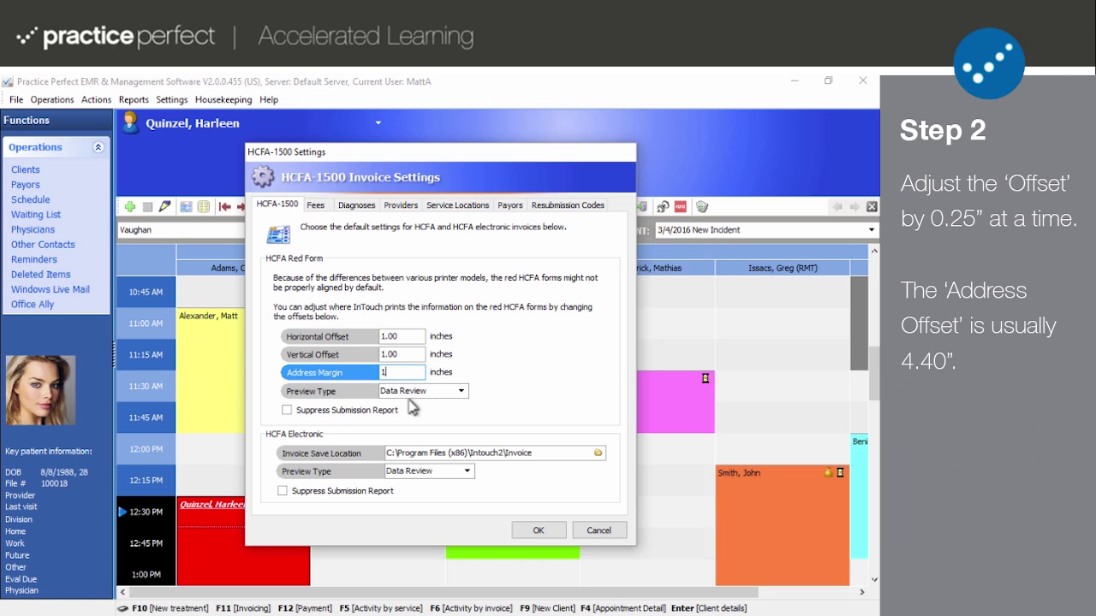
# Commit the 1.00 address margin, set Preview Type to Actual Form, and toggle Suppress Submission Report.
pyautogui.click(449, 390)
pyautogui.click(461, 392)
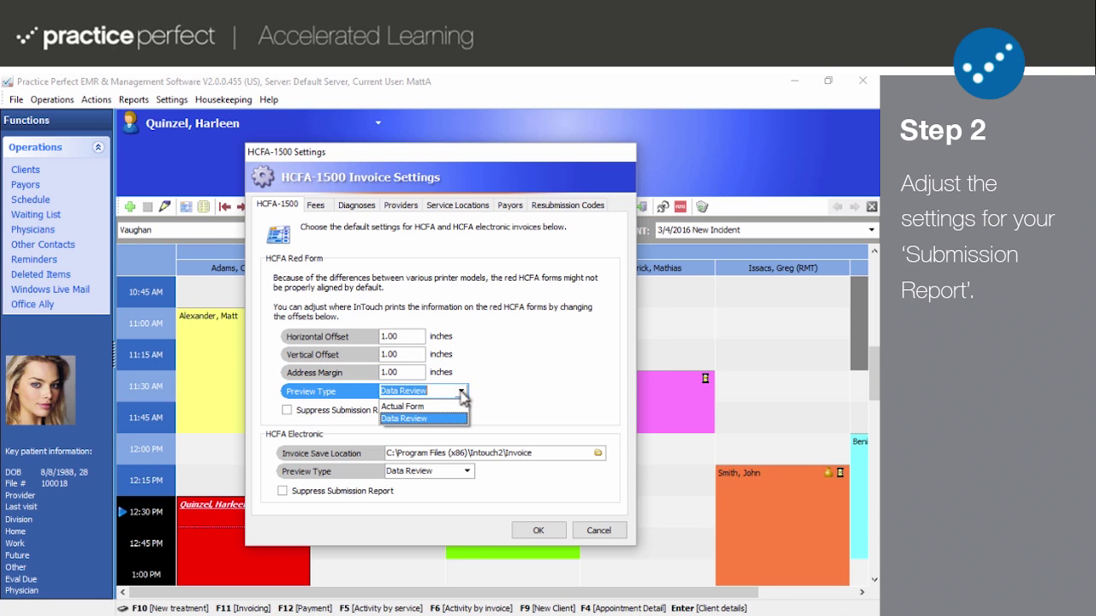
pyautogui.click(419, 407)
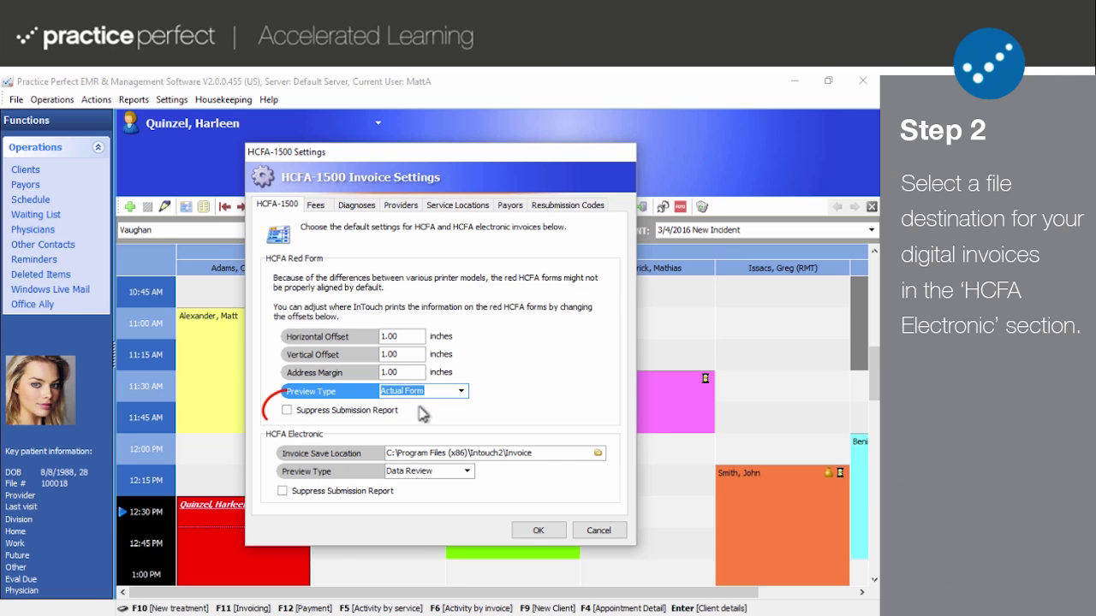
pyautogui.click(289, 411)
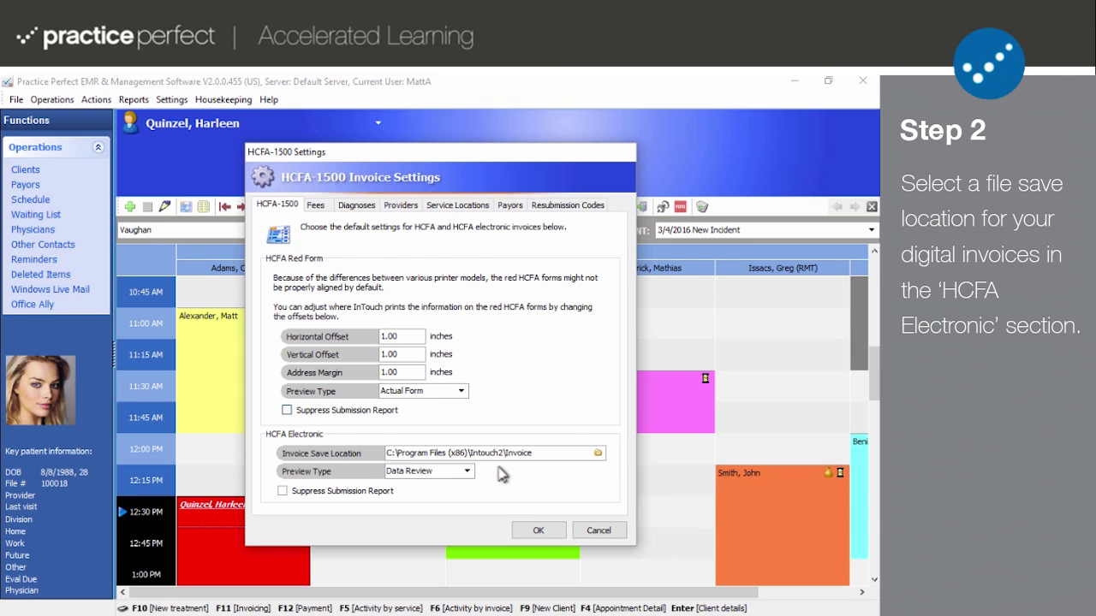
pyautogui.click(596, 452)
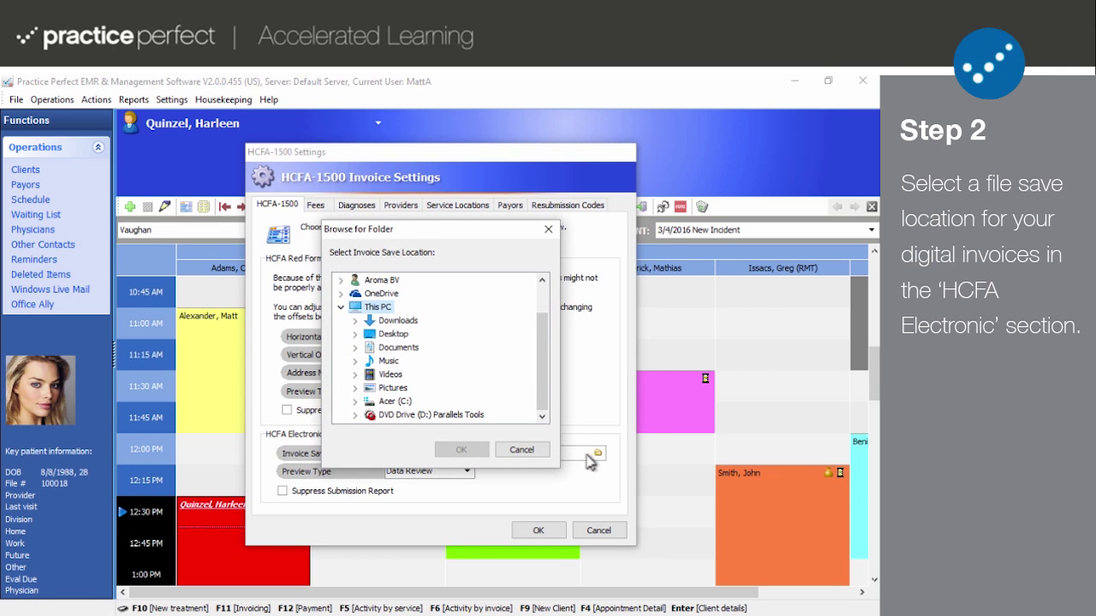
pyautogui.click(538, 454)
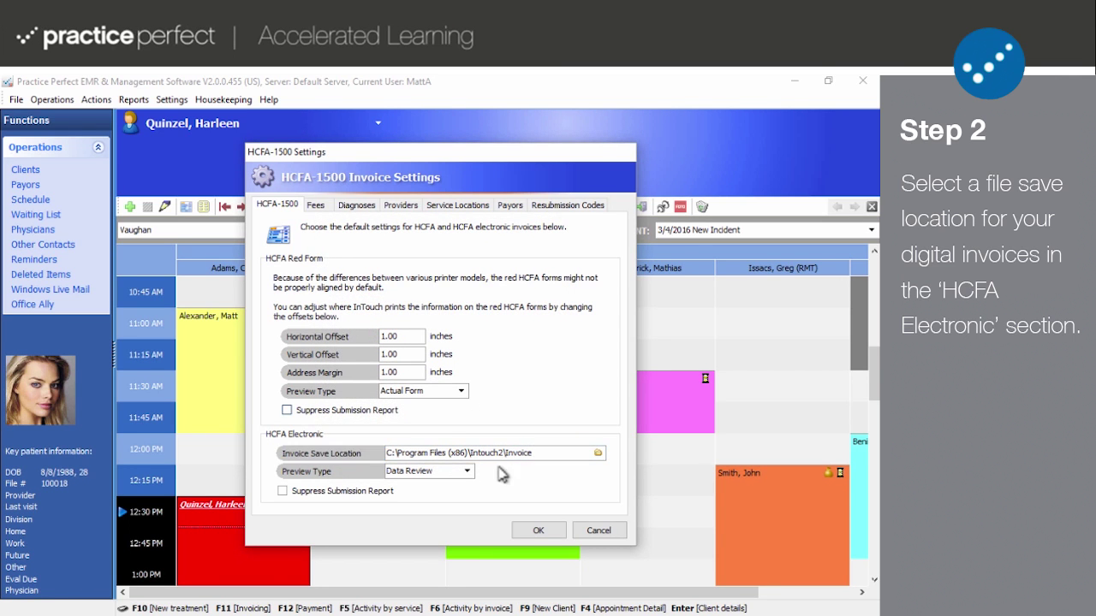
pyautogui.click(467, 472)
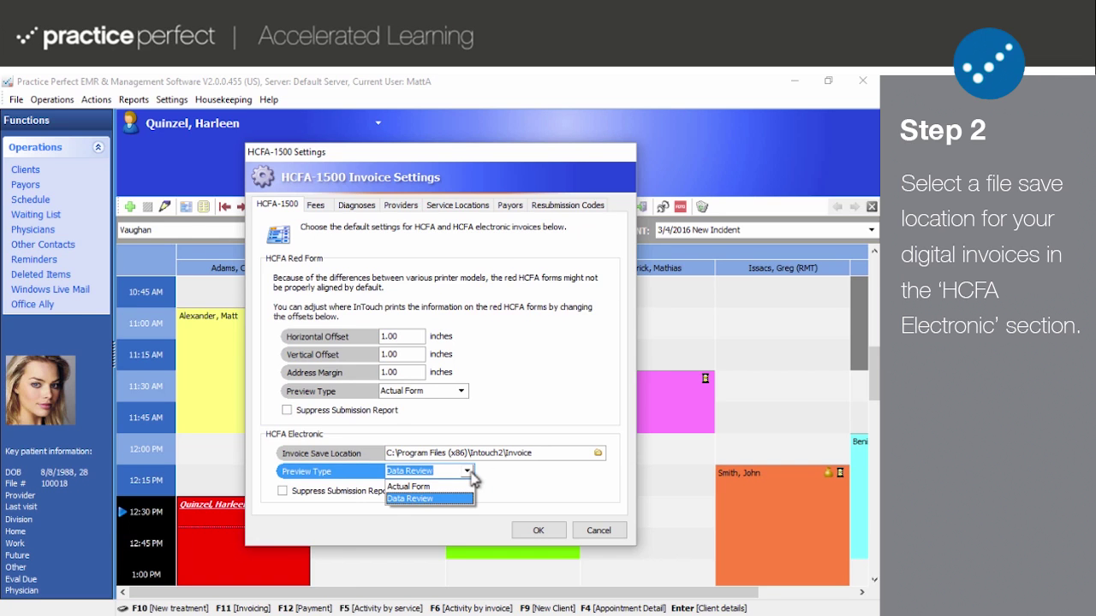
pyautogui.click(473, 479)
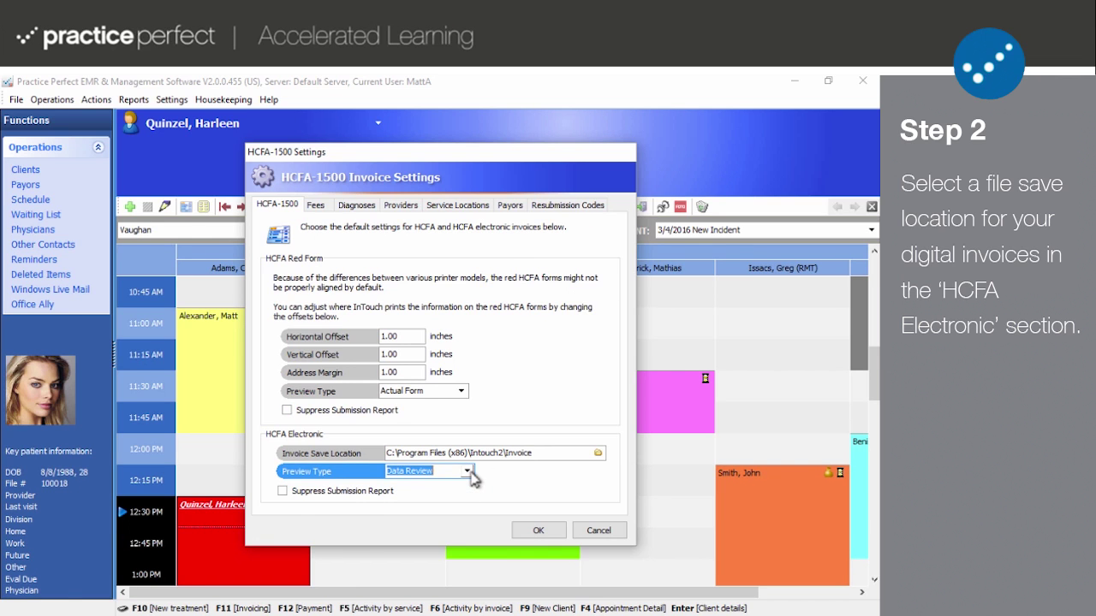
pyautogui.click(283, 491)
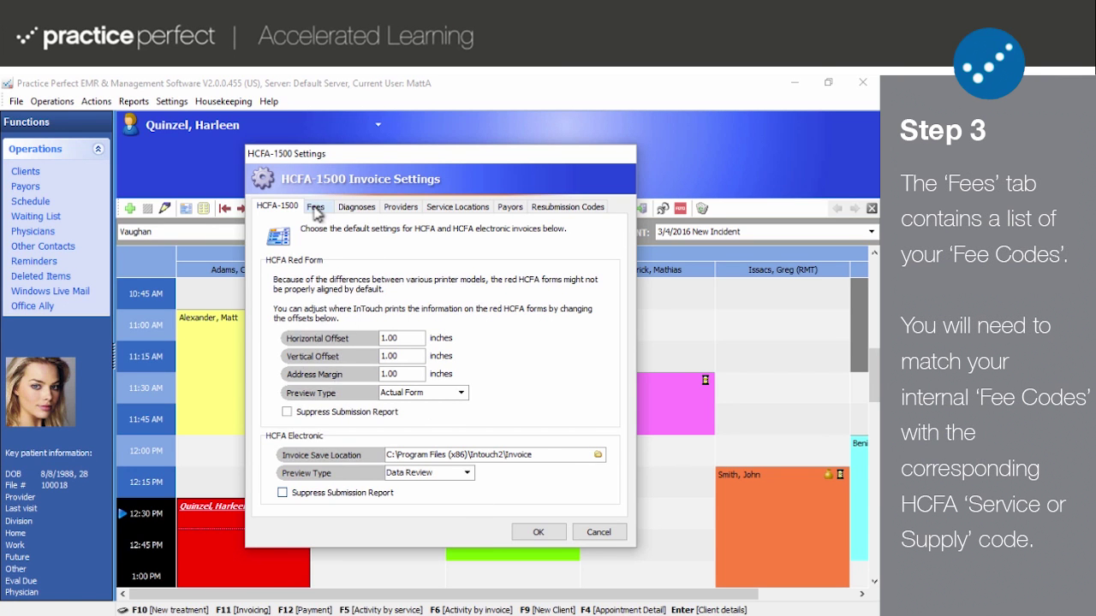
# On the Fees tab, give fee 0518F service code 12345 and fee 0526F service code 54321.
pyautogui.click(315, 208)
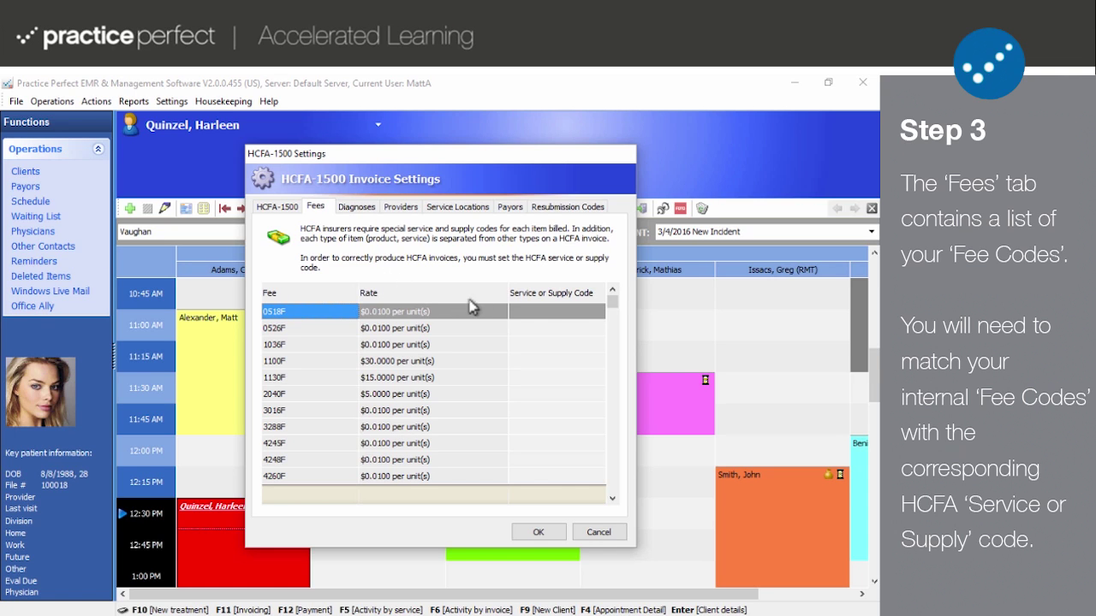
pyautogui.click(575, 320)
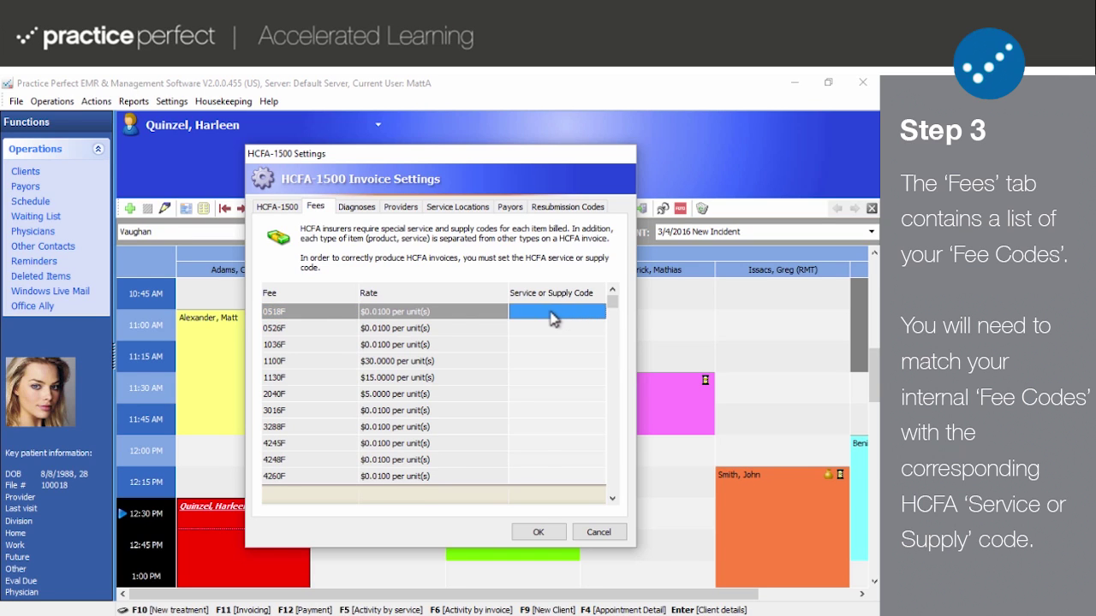
pyautogui.click(552, 311)
pyautogui.write('12345')
pyautogui.click(548, 326)
pyautogui.write('54321')
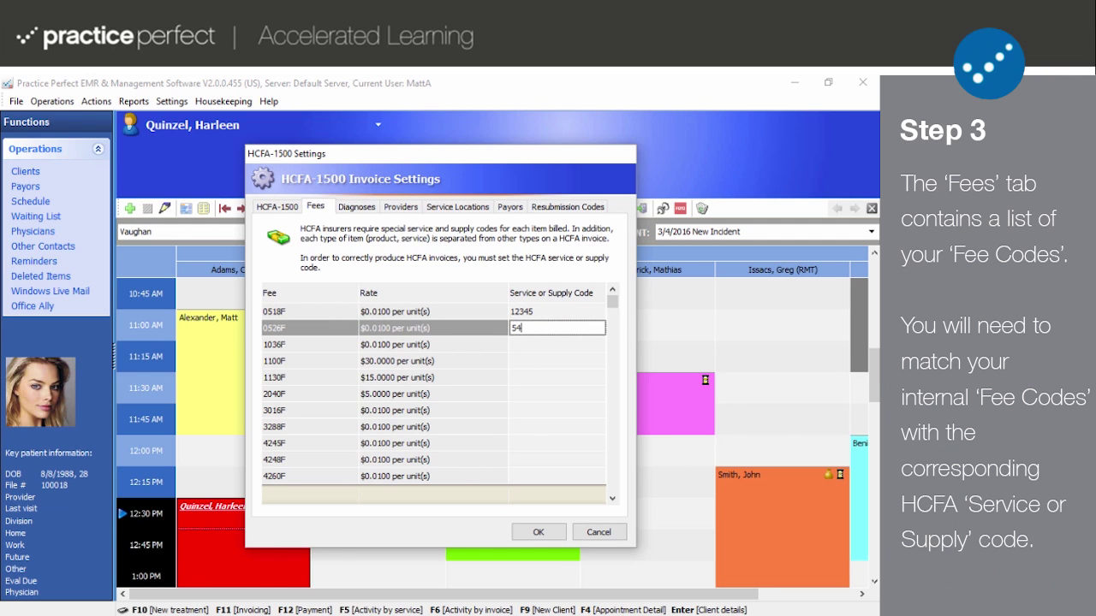
pyautogui.doubleClick(547, 323)
pyautogui.doubleClick(553, 343)
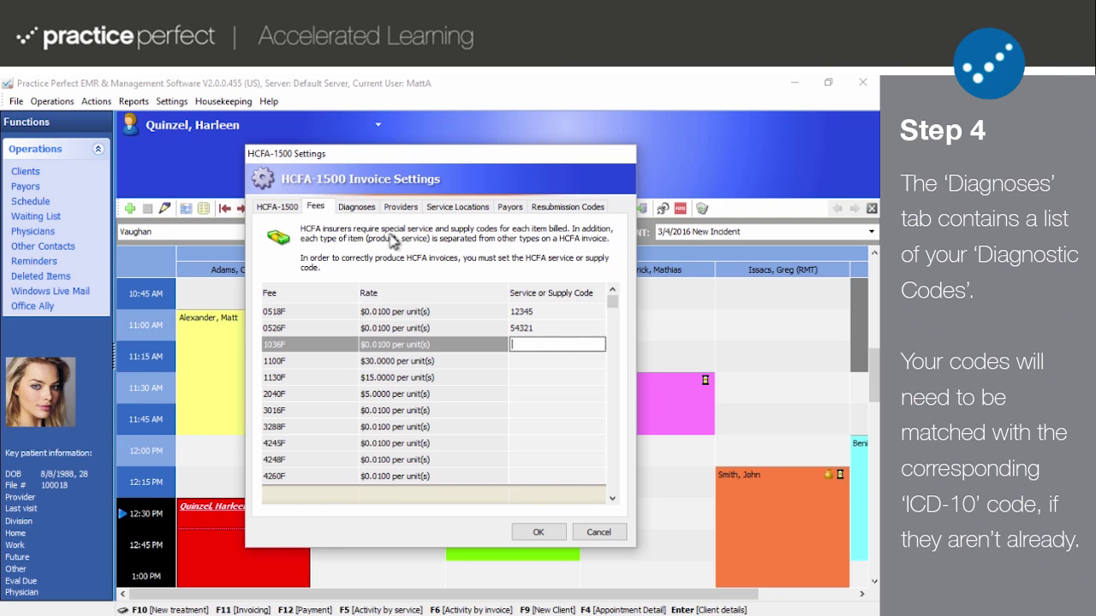
# On the Diagnoses tab, give diagnosis 042 the HCFA code 12345.
pyautogui.click(357, 208)
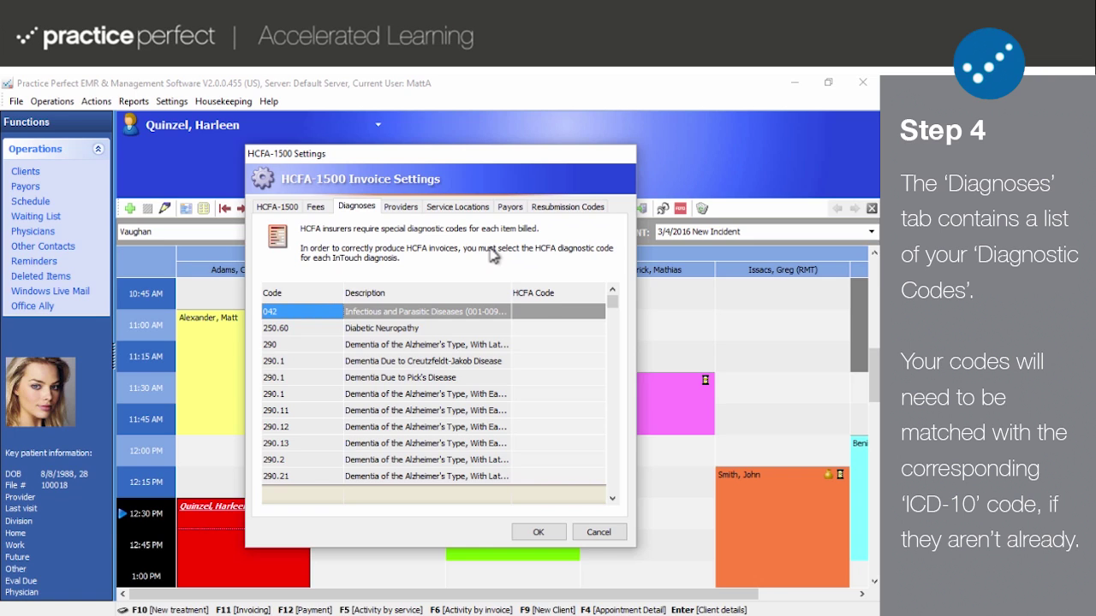
pyautogui.click(534, 311)
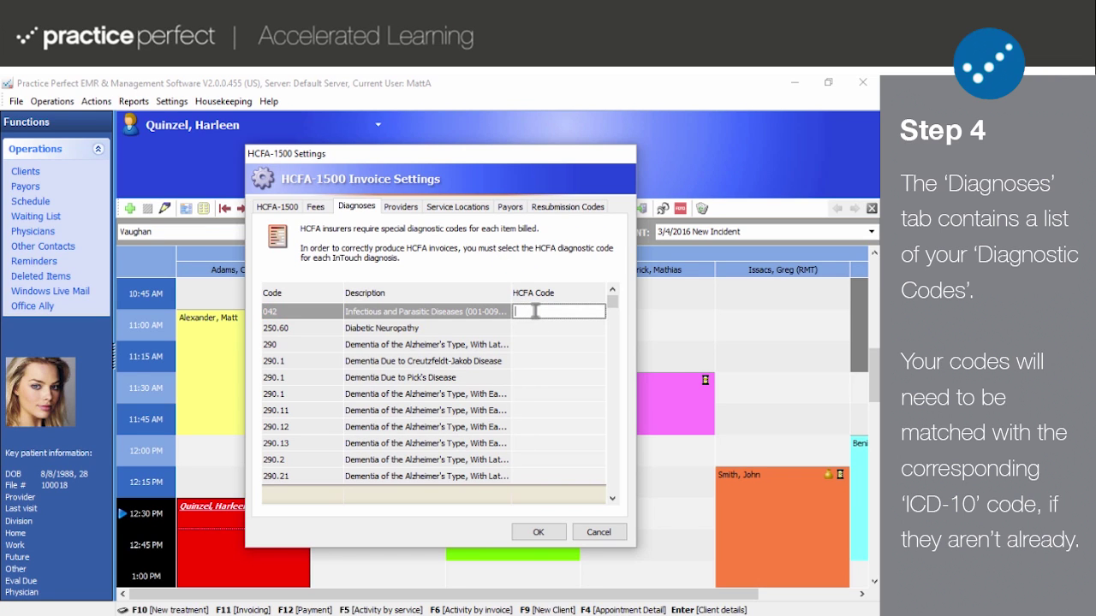
pyautogui.write('12345')
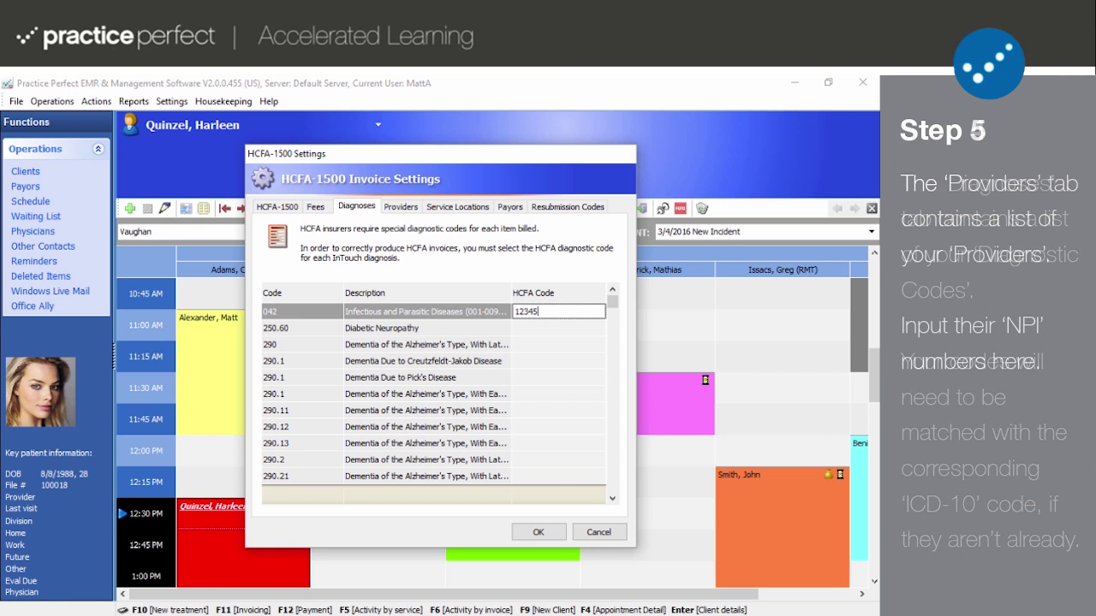
# On the Providers tab, enter NPI number 54321 for the last provider in the list.
pyautogui.click(400, 206)
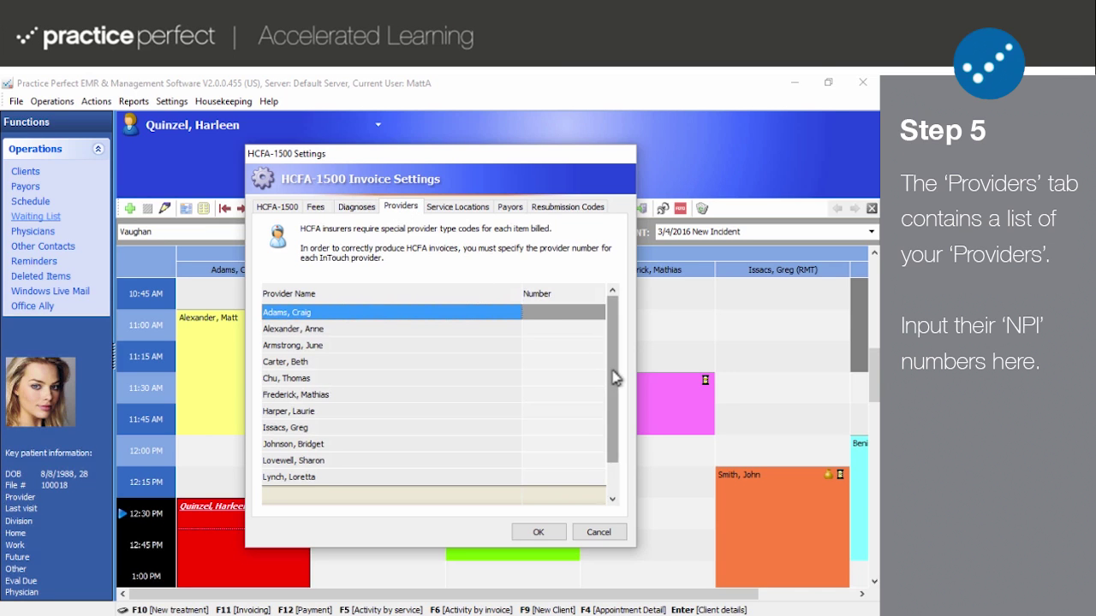
pyautogui.moveTo(614, 379); pyautogui.dragTo(613, 427)
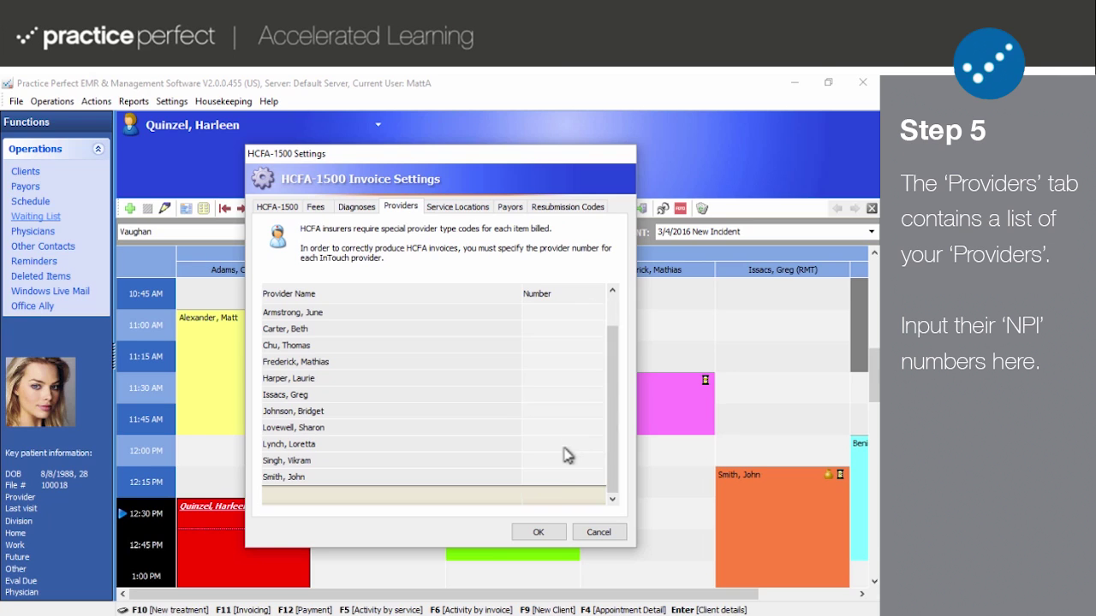
pyautogui.click(558, 476)
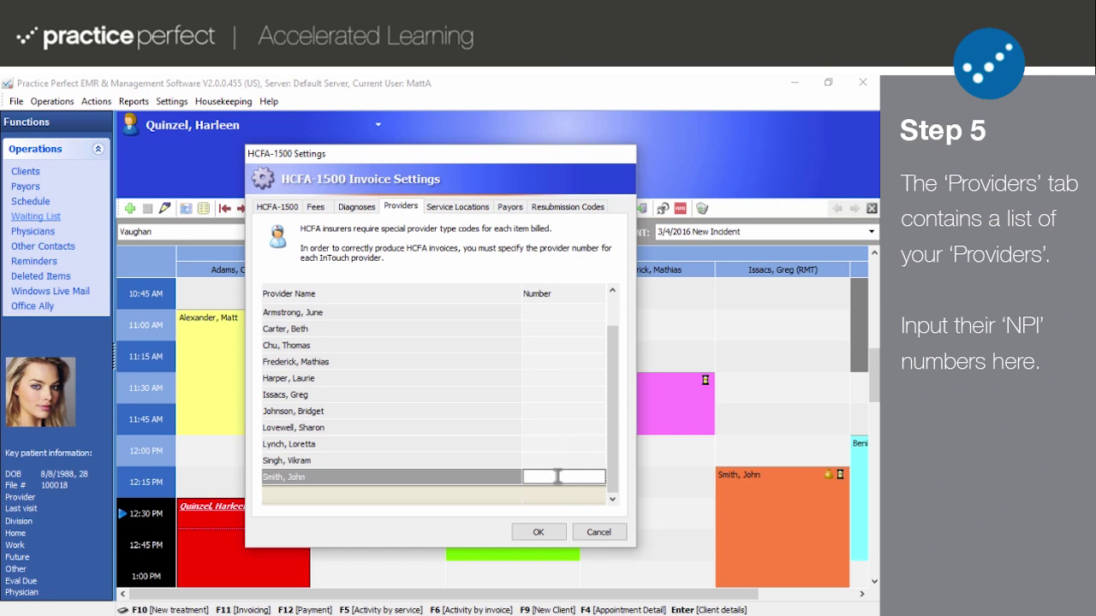
pyautogui.write('54321')
pyautogui.click(554, 433)
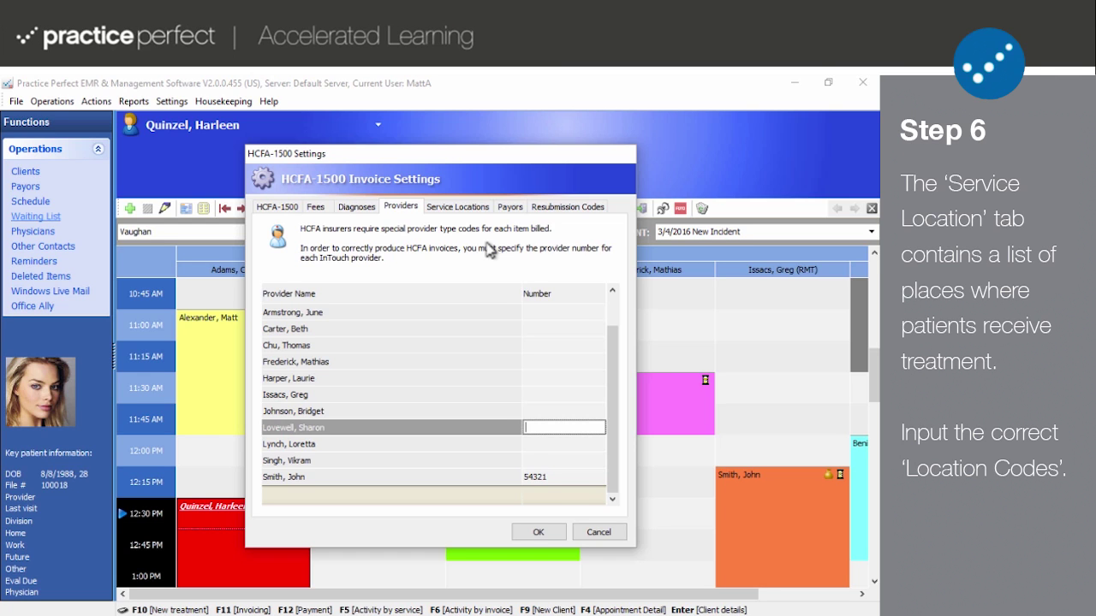
# Assign code 11 to the In Clinic service location.
pyautogui.click(459, 207)
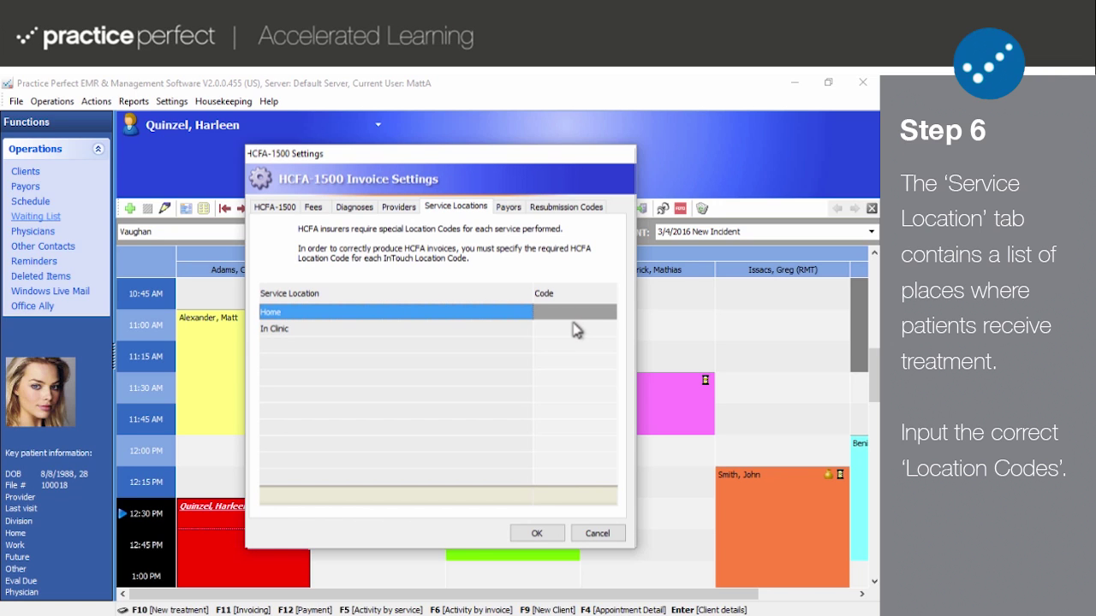
pyautogui.click(576, 329)
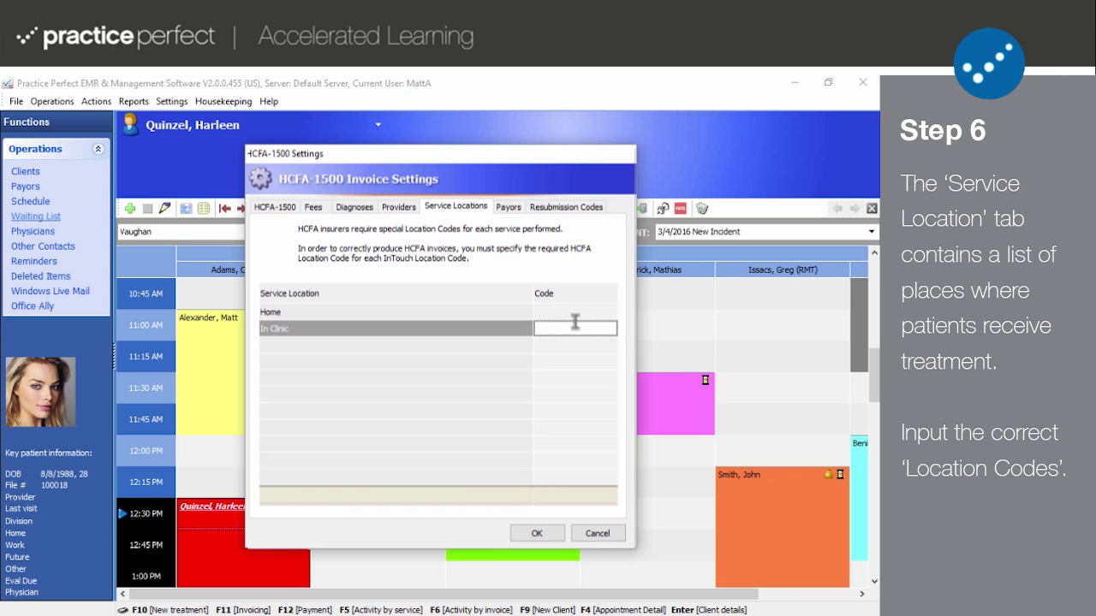
pyautogui.write('11')
pyautogui.click(511, 209)
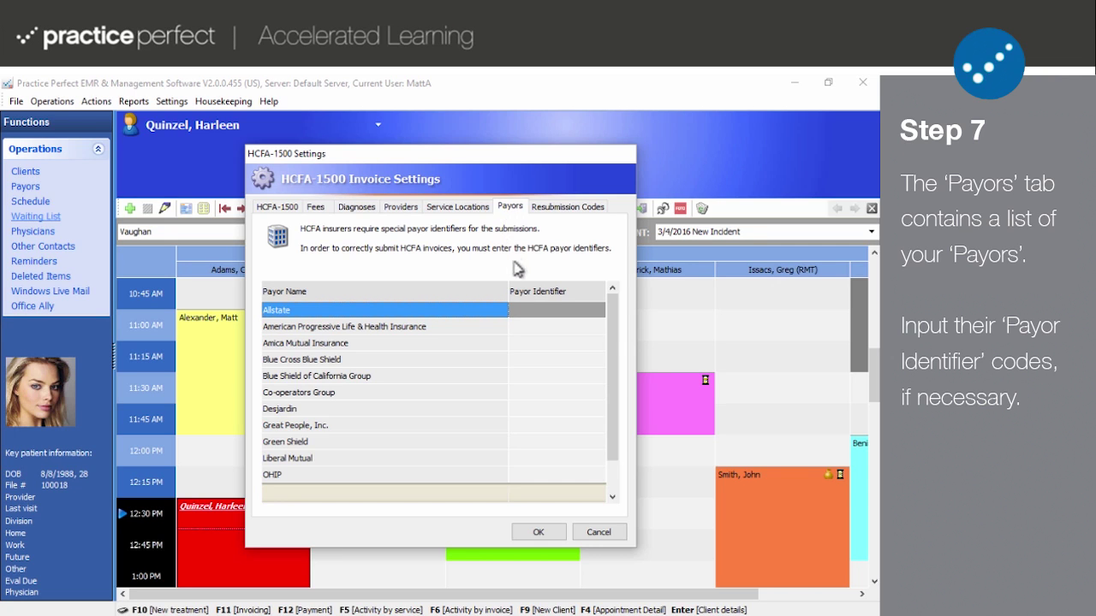
pyautogui.click(537, 312)
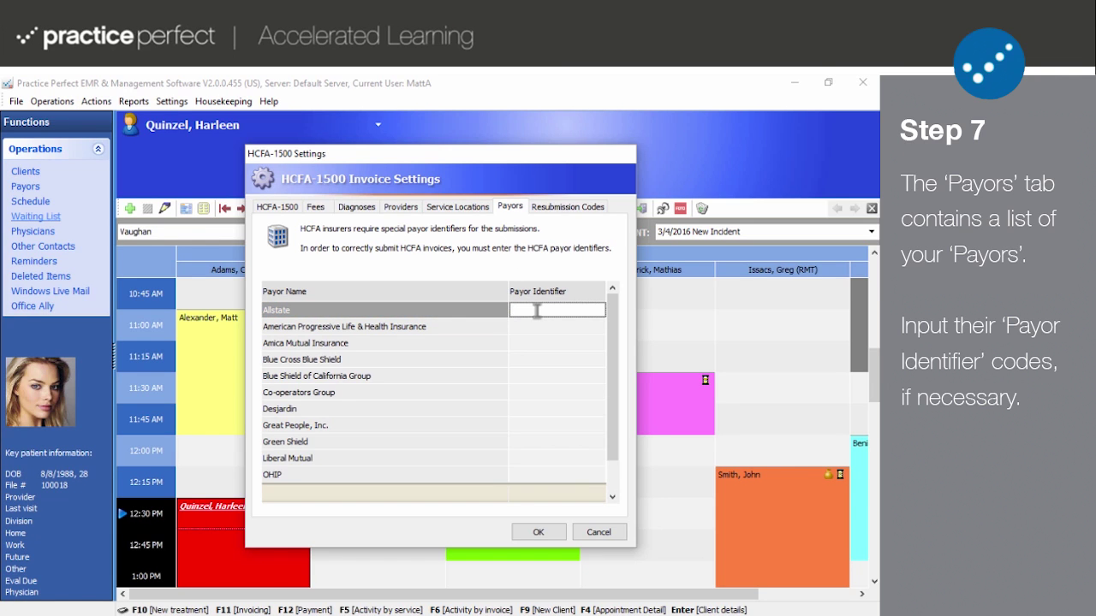
pyautogui.write('0987654321')
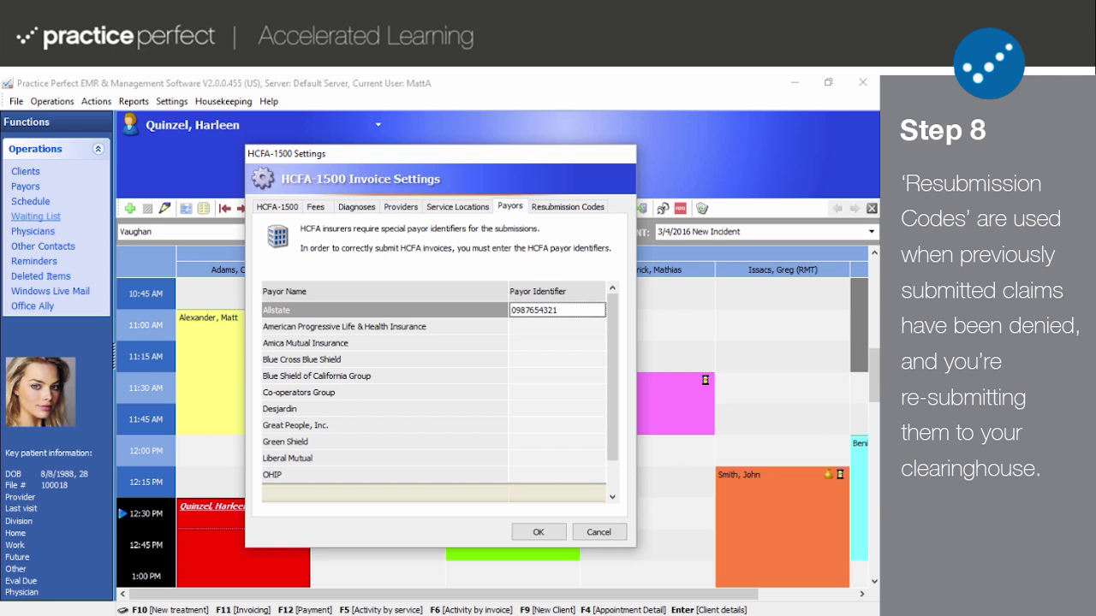
# Show the Resubmission Codes list with codes 7 Replacement and 8 Void.
pyautogui.click(579, 206)
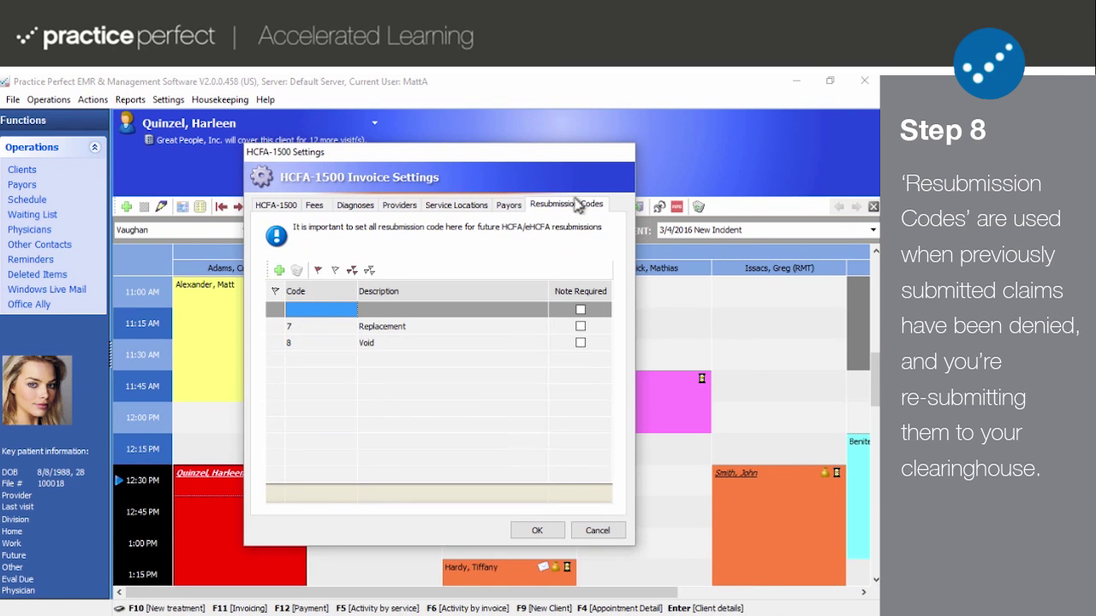